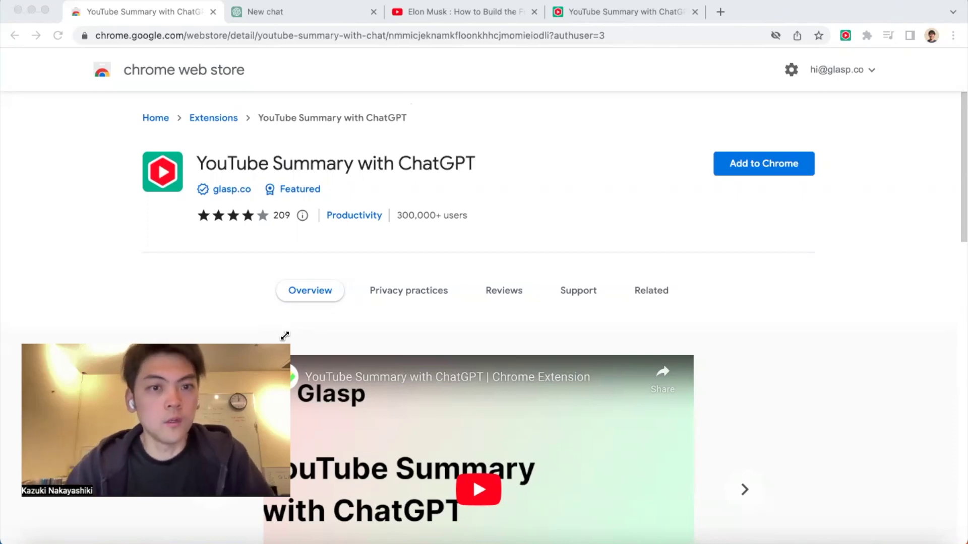
Bring the Chrome window with the extension's Web Store listing to the front
left_click(321, 28)
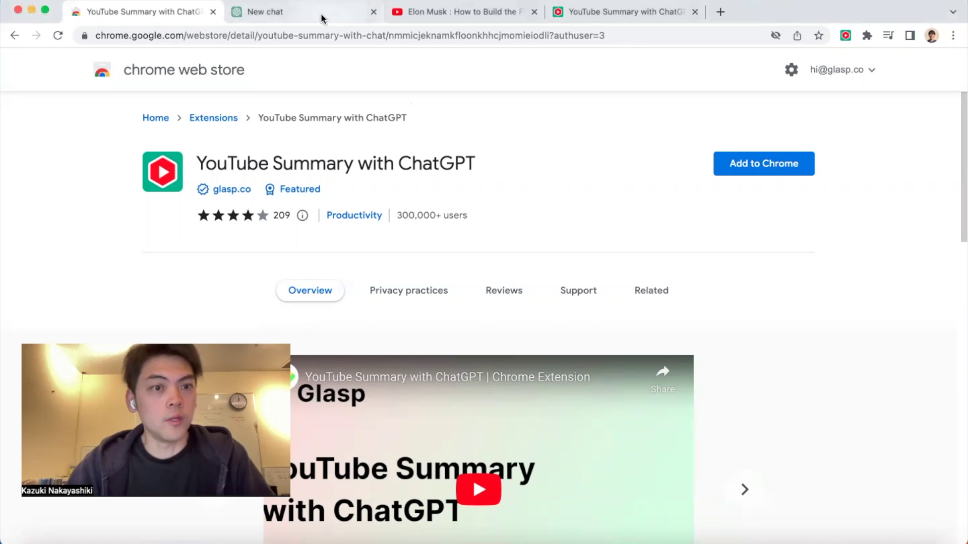
On the extension's settings page, change the ChatGPT model from No Preference to GPT-4
left_click(845, 33)
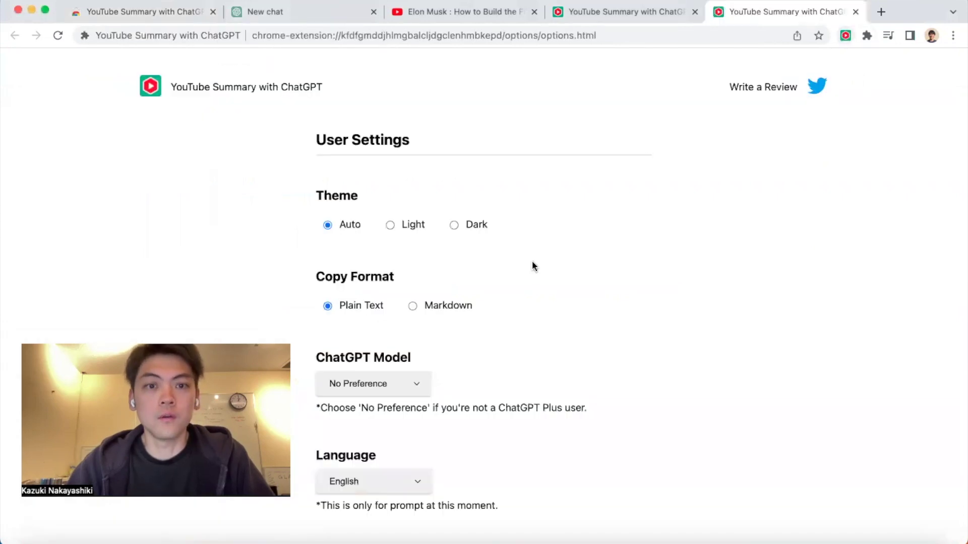
scroll(496, 300, "down", 5)
scroll(497, 301, "up", 1)
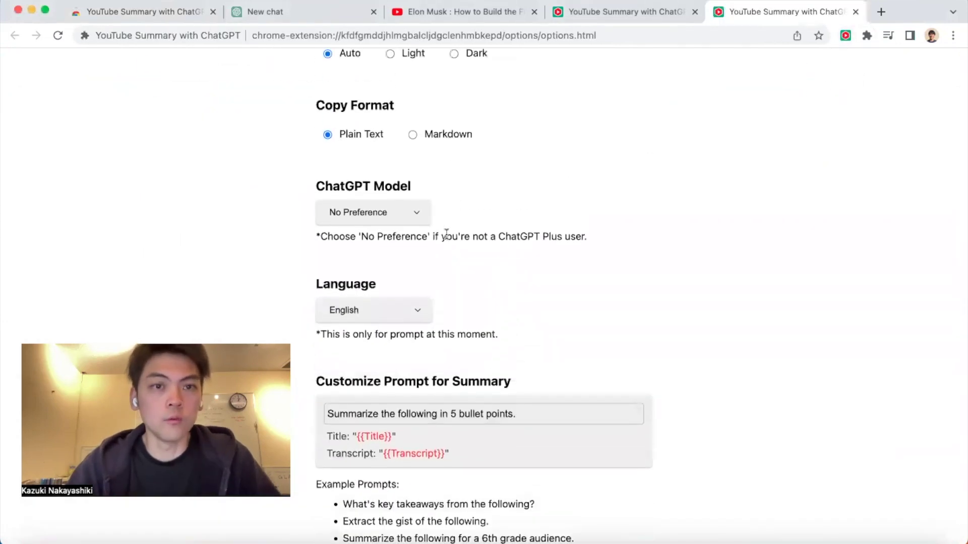
left_click(414, 213)
left_click(458, 201)
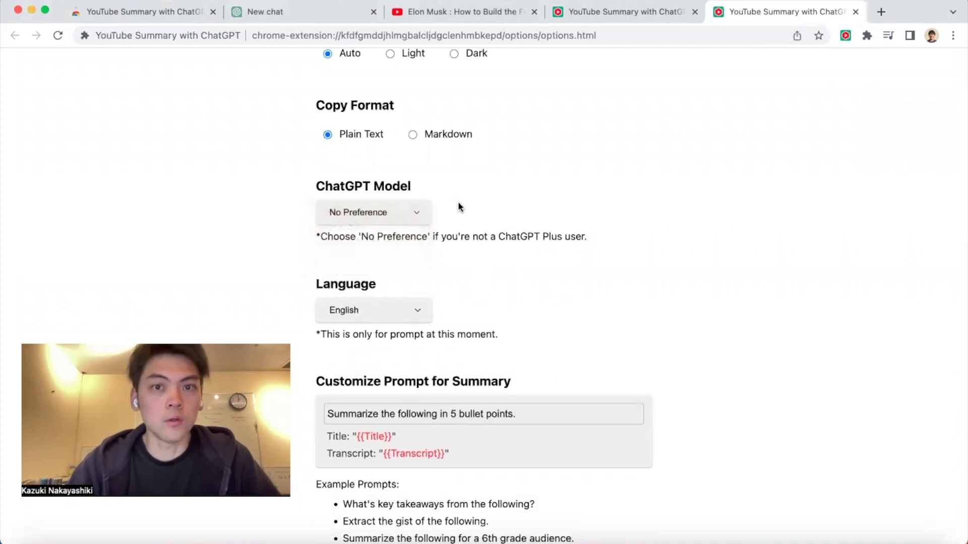
left_click(408, 213)
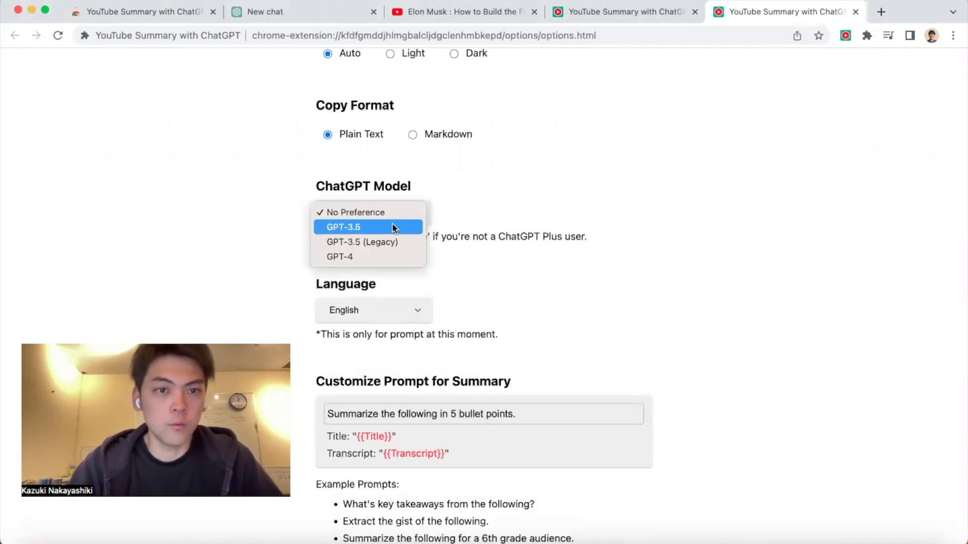
left_click(395, 257)
scroll(569, 248, "down", 3)
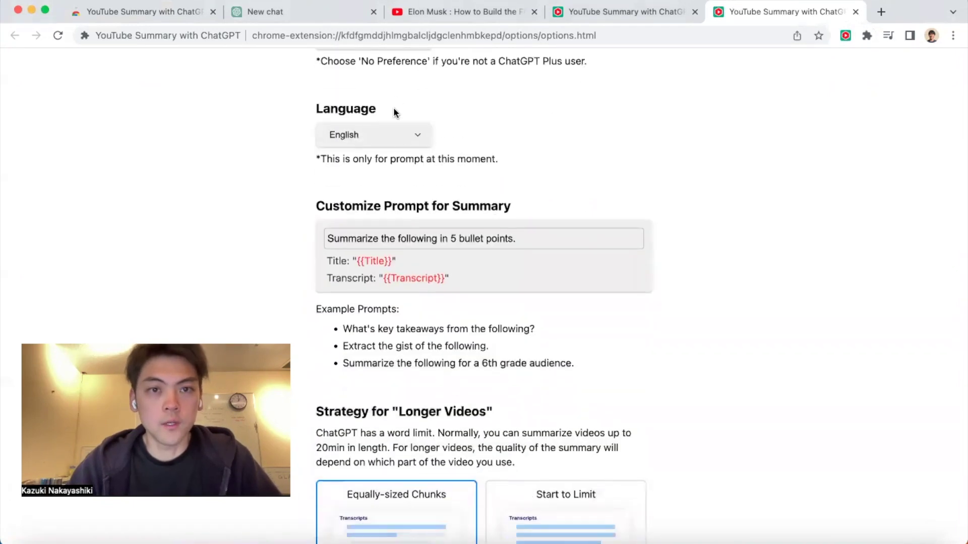
scroll(551, 221, "down", 1)
scroll(552, 221, "down", 4)
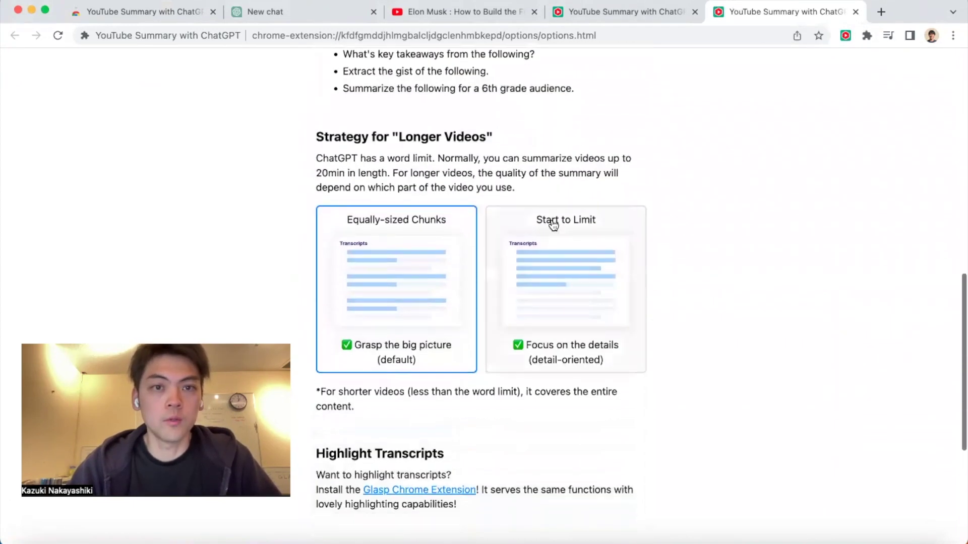
scroll(658, 215, "down", 1)
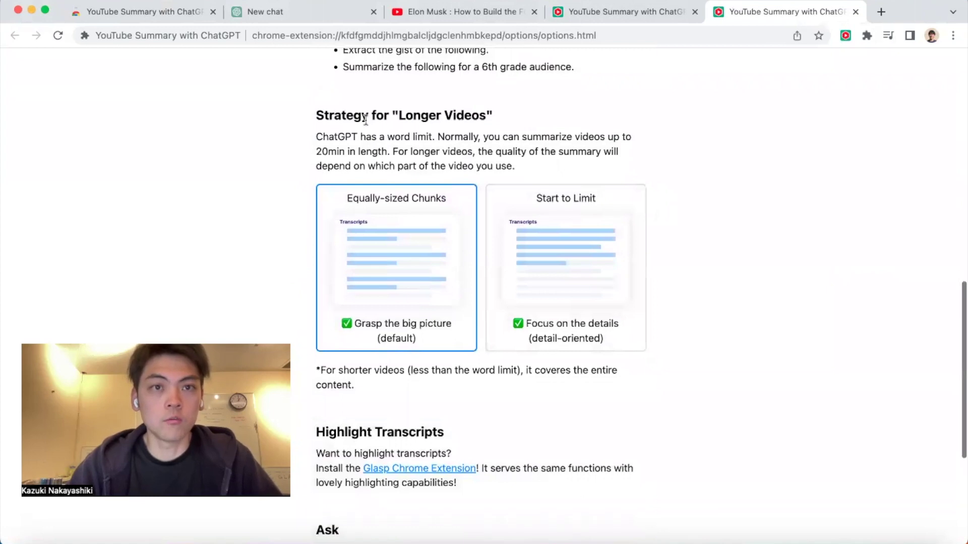
triple_click(318, 114)
left_click(572, 149)
left_click_drag(320, 136, 514, 165)
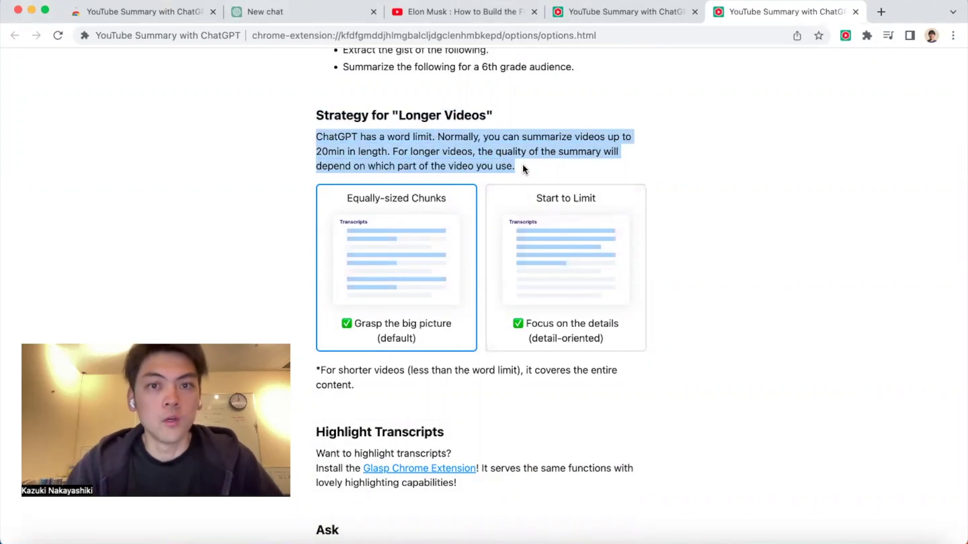
left_click(523, 170)
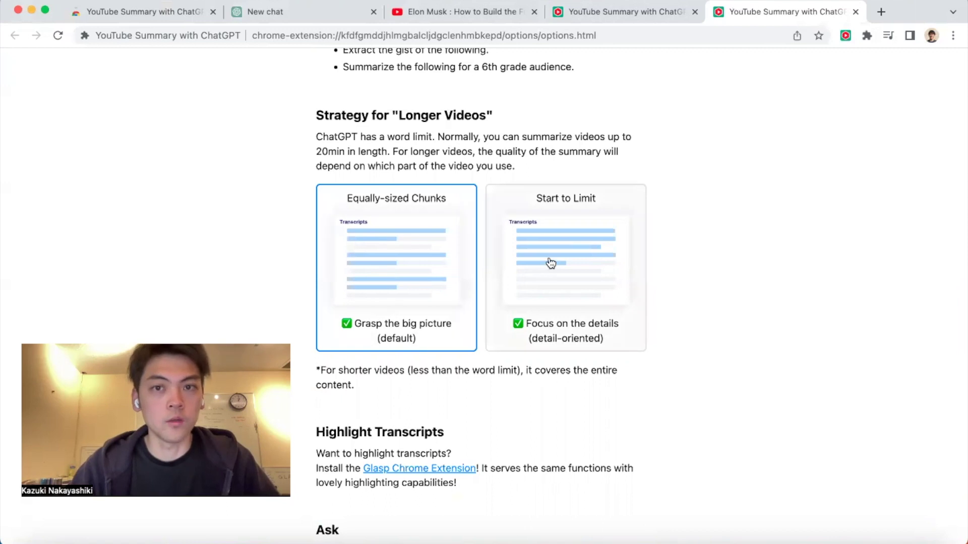
left_click(568, 261)
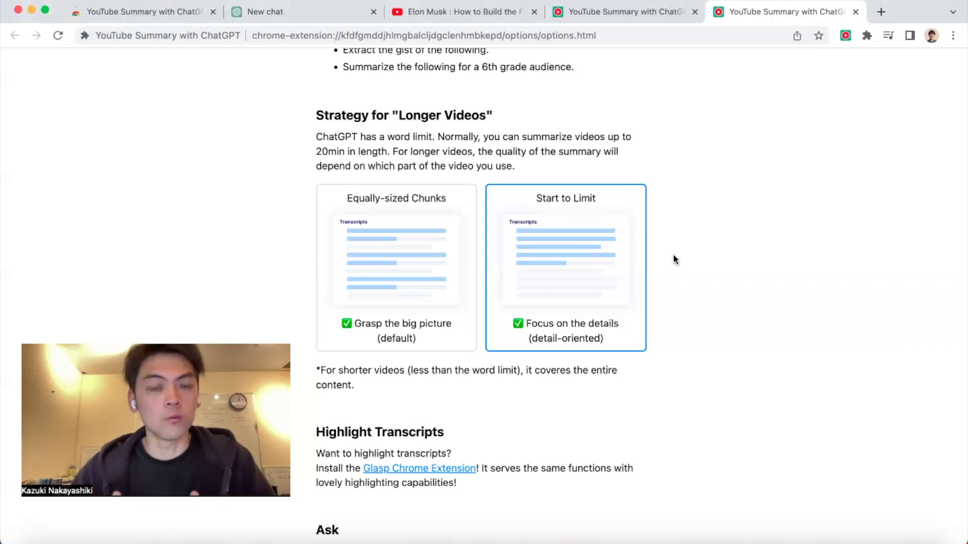
scroll(598, 270, "right", 3)
left_click(583, 268)
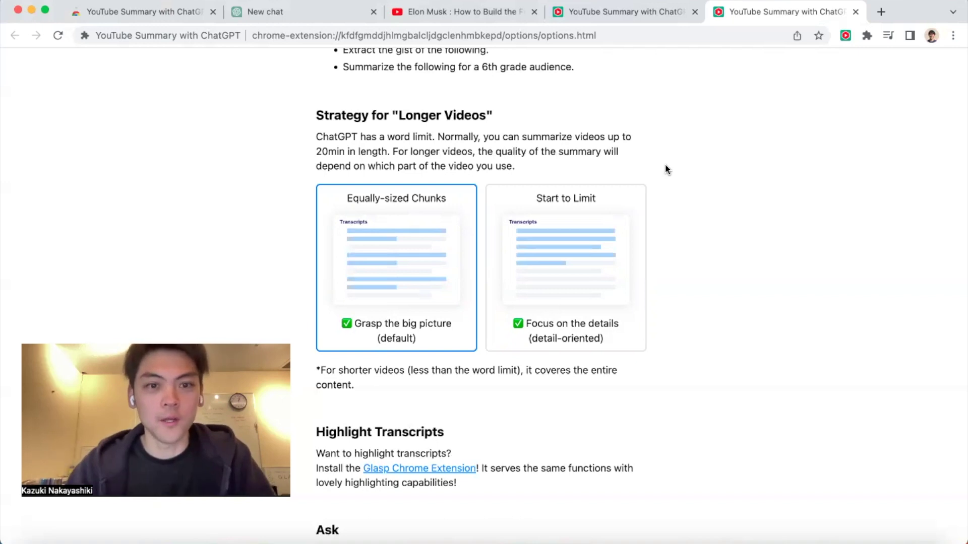
scroll(665, 170, "down", 1)
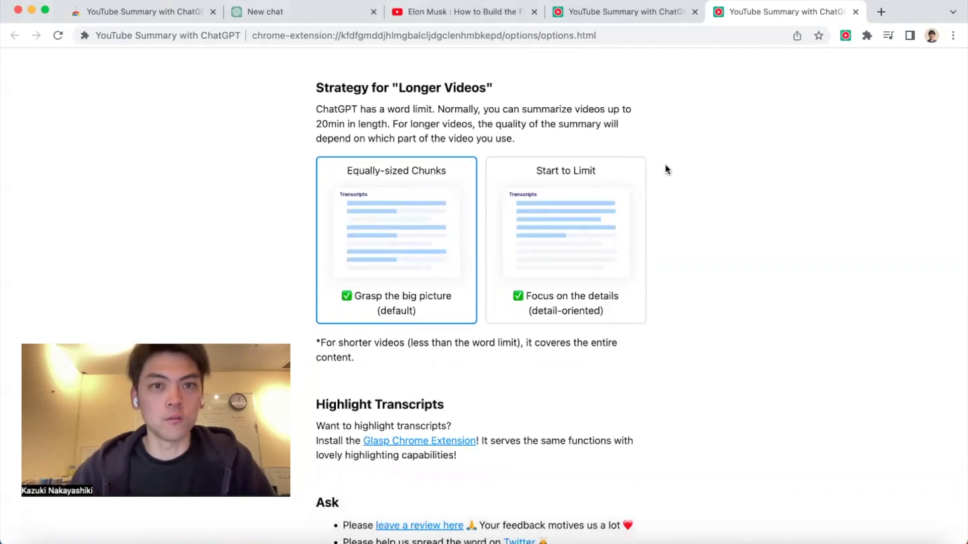
scroll(665, 169, "down", 1)
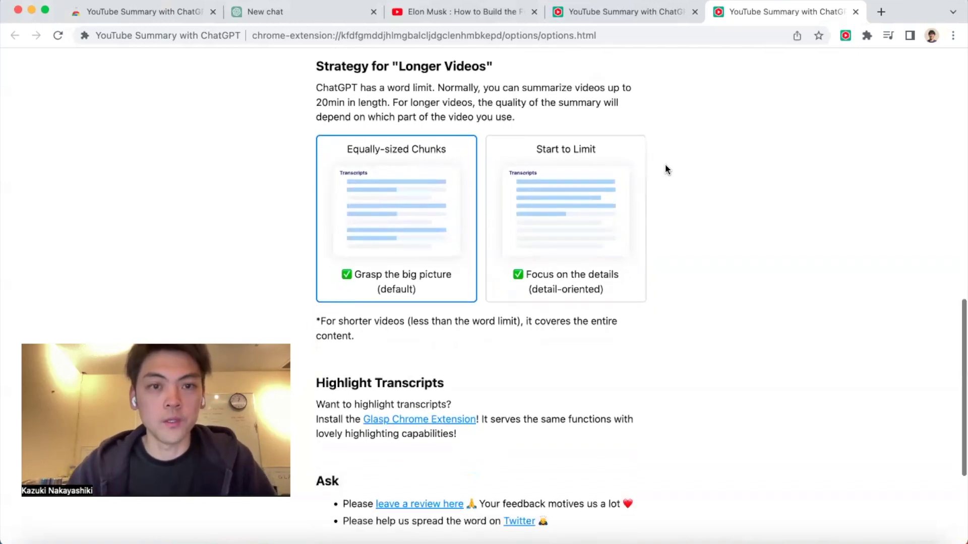
scroll(665, 169, "down", 3)
Check the shorter-videos note on the options page, then return to the Elon Musk video
triple_click(403, 244)
left_click(675, 248)
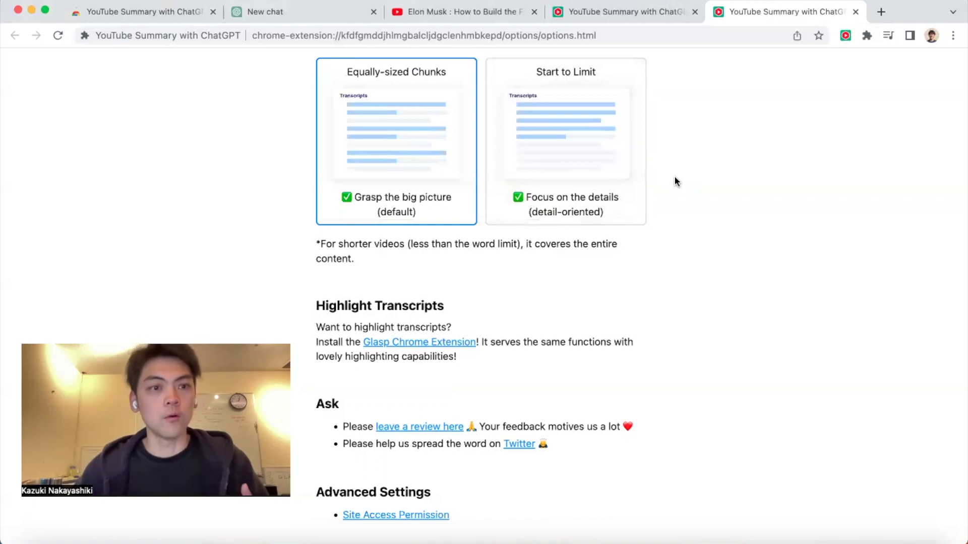
scroll(657, 212, "down", 3)
scroll(658, 211, "up", 15)
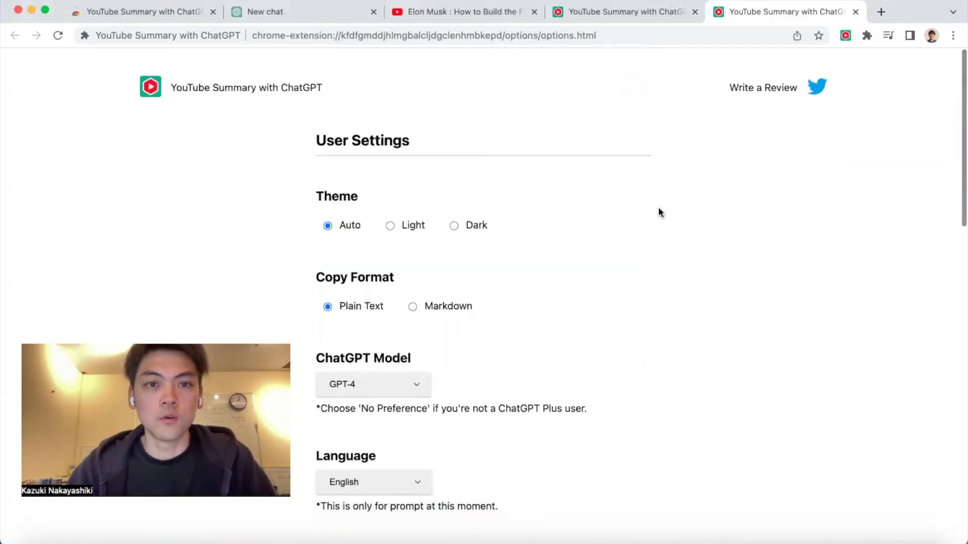
left_click(464, 15)
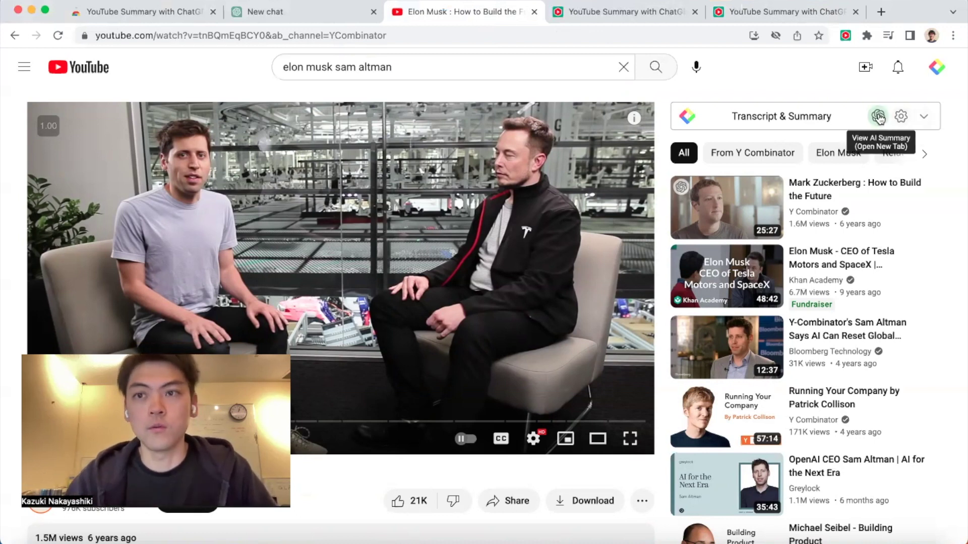
Preview and collapse the transcript, then summarize the Elon Musk video in a new ChatGPT tab
left_click(799, 121)
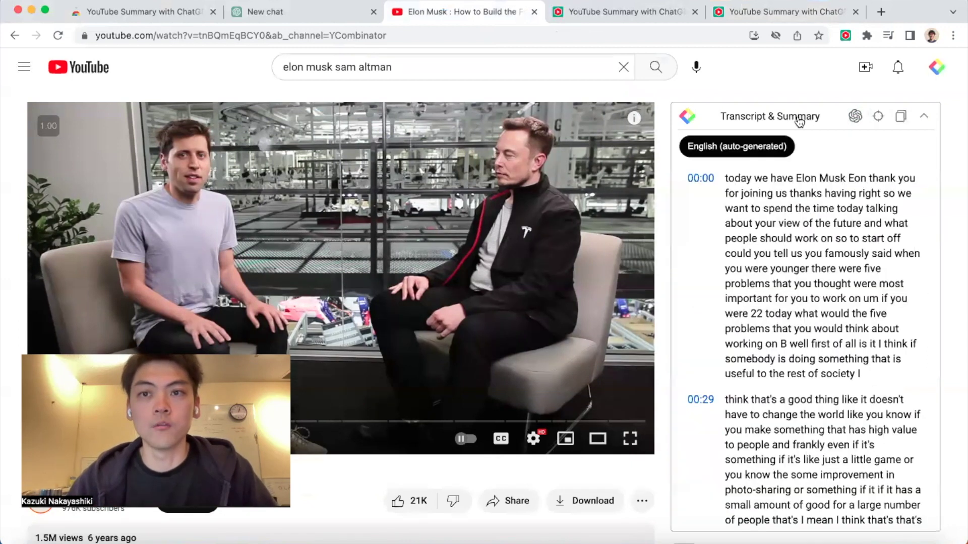
left_click(923, 115)
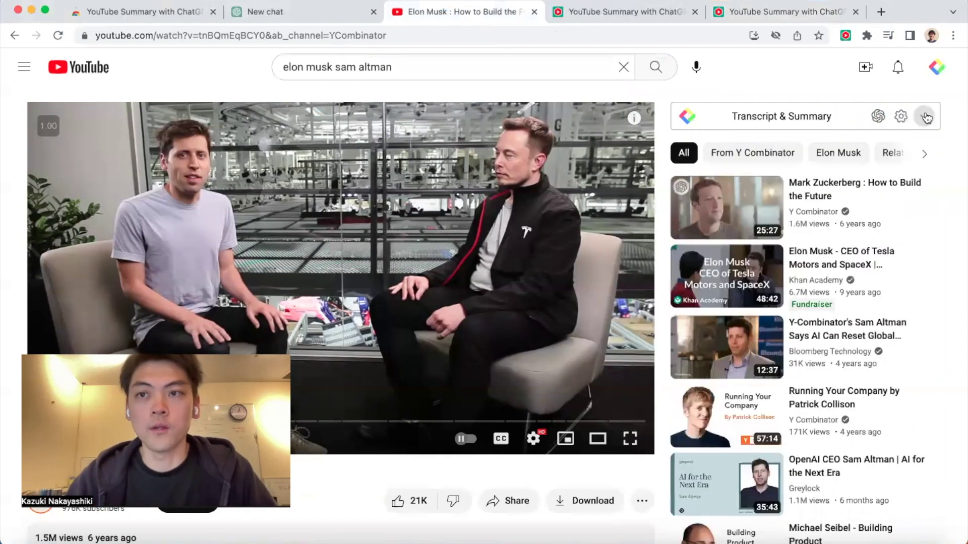
left_click(878, 119)
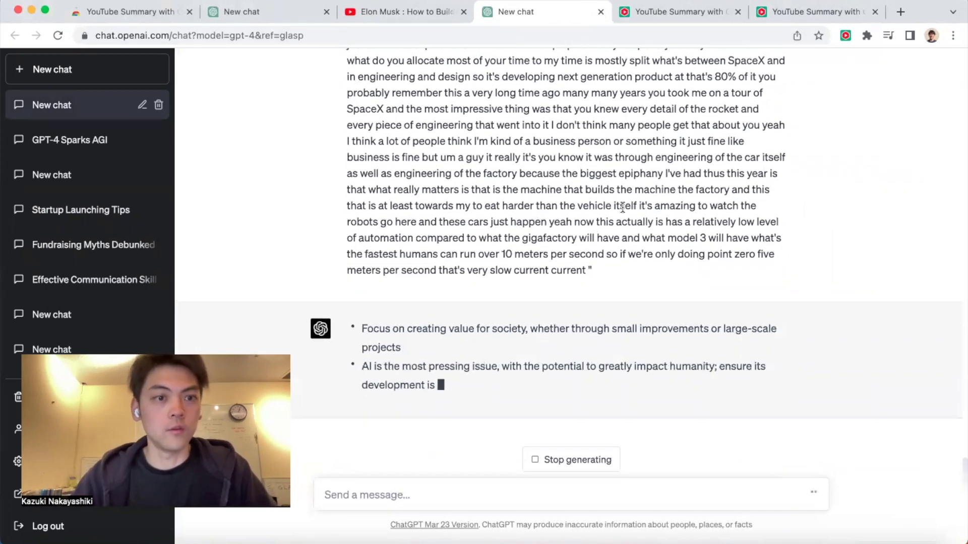
scroll(623, 213, "up", 10)
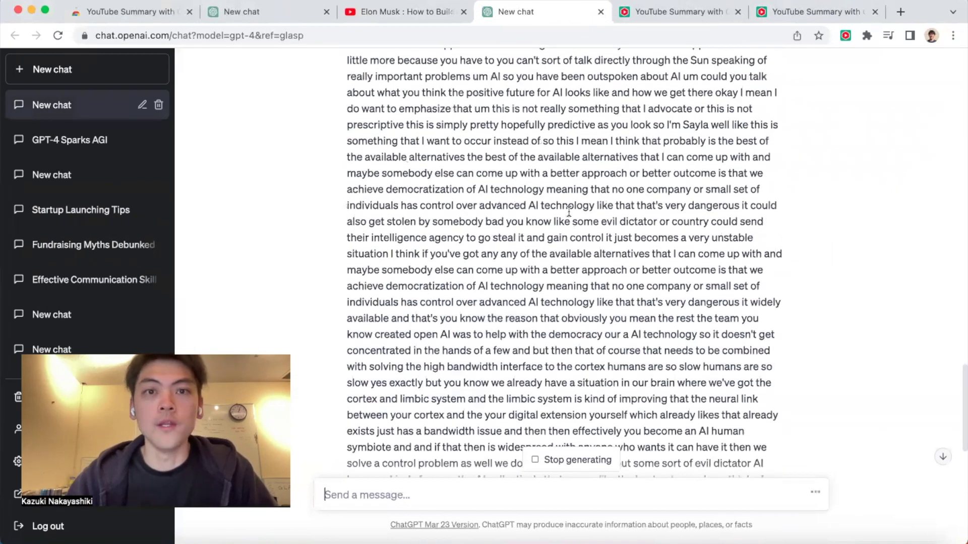
scroll(569, 212, "up", 10)
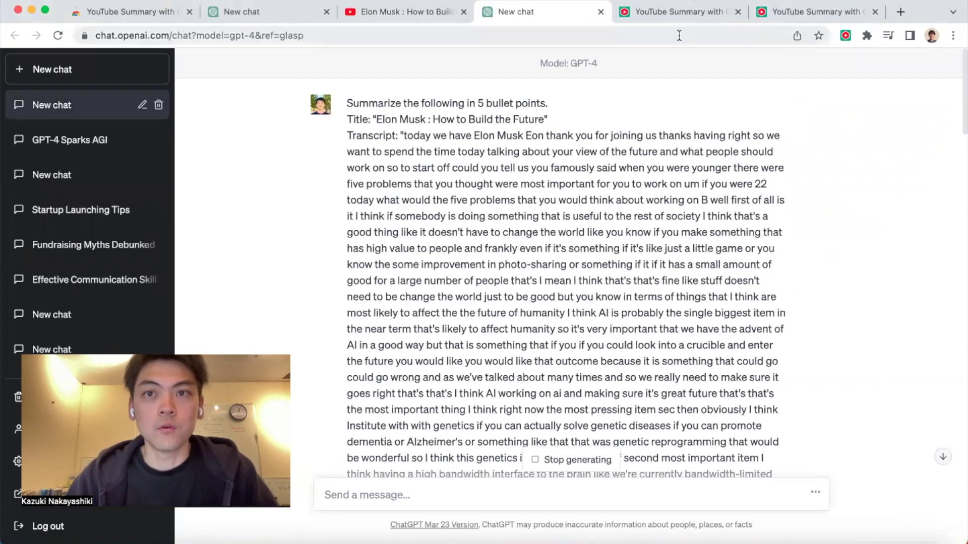
Return to the extension's settings tab after confirming the five-bullet prompt
left_click(677, 14)
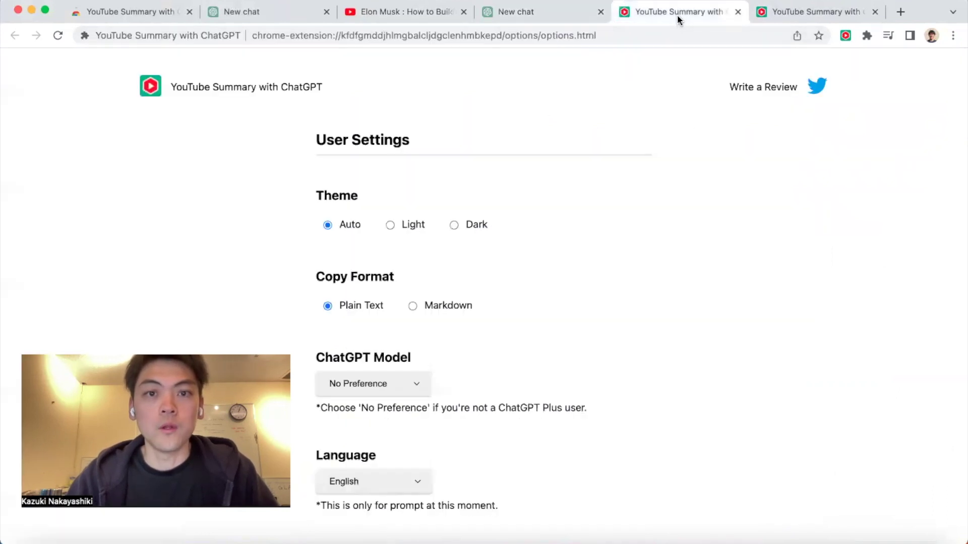
Close the duplicate settings tab and reset the ChatGPT model to No Preference
left_click(738, 12)
scroll(414, 290, "down", 3)
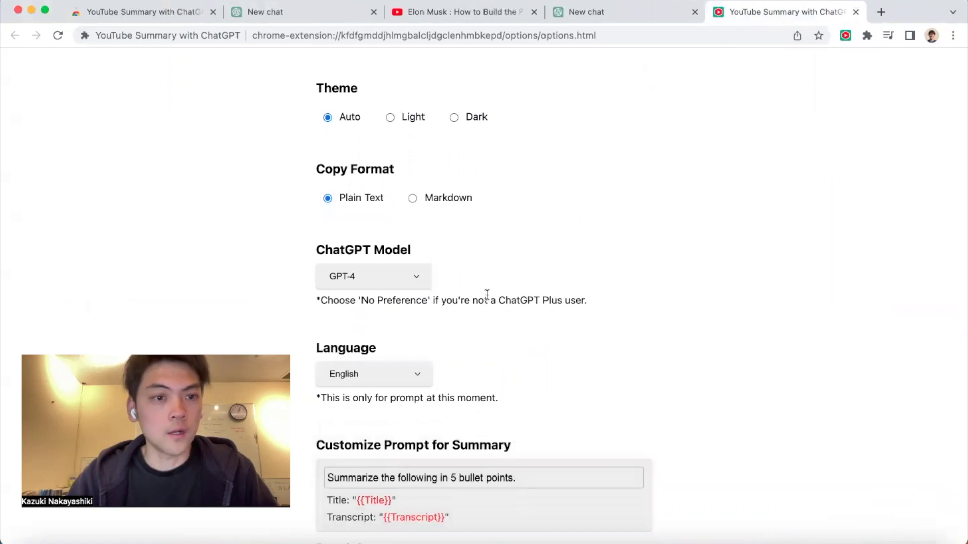
left_click(422, 276)
left_click(402, 231)
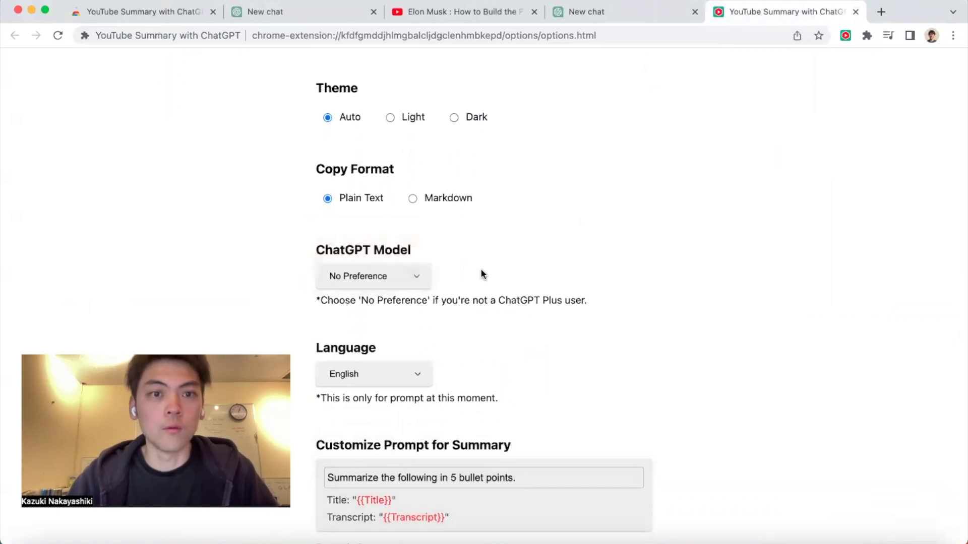
left_click(400, 280)
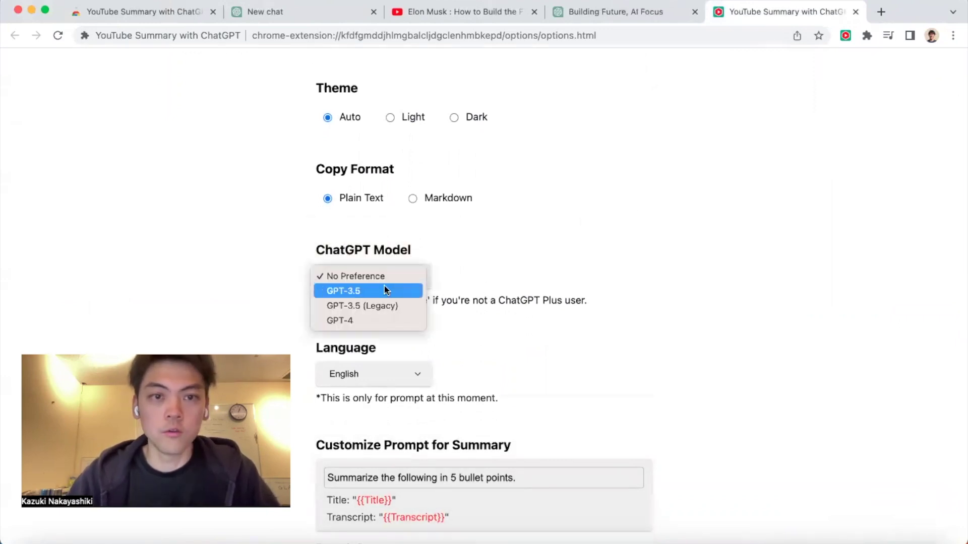
left_click(493, 273)
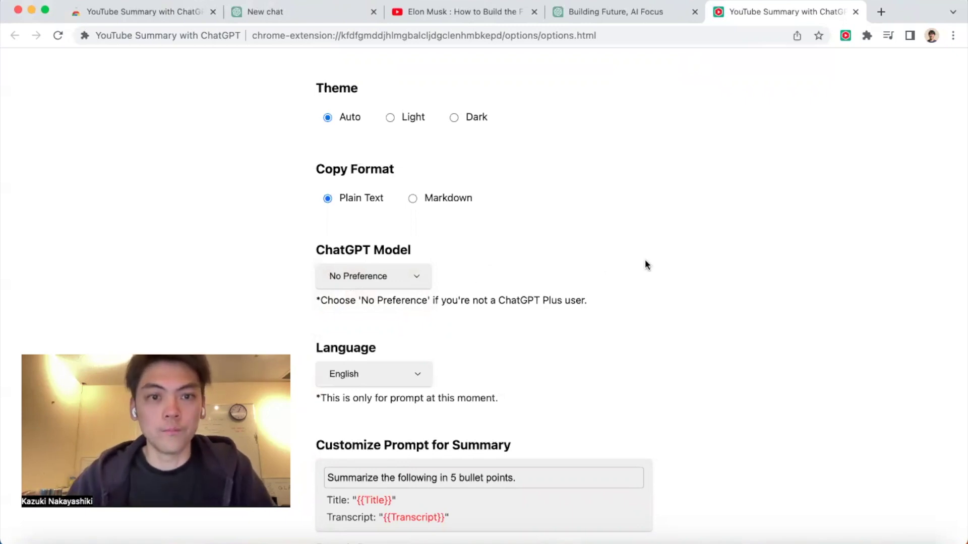
scroll(686, 266, "down", 2)
scroll(686, 265, "down", 4)
scroll(686, 264, "down", 3)
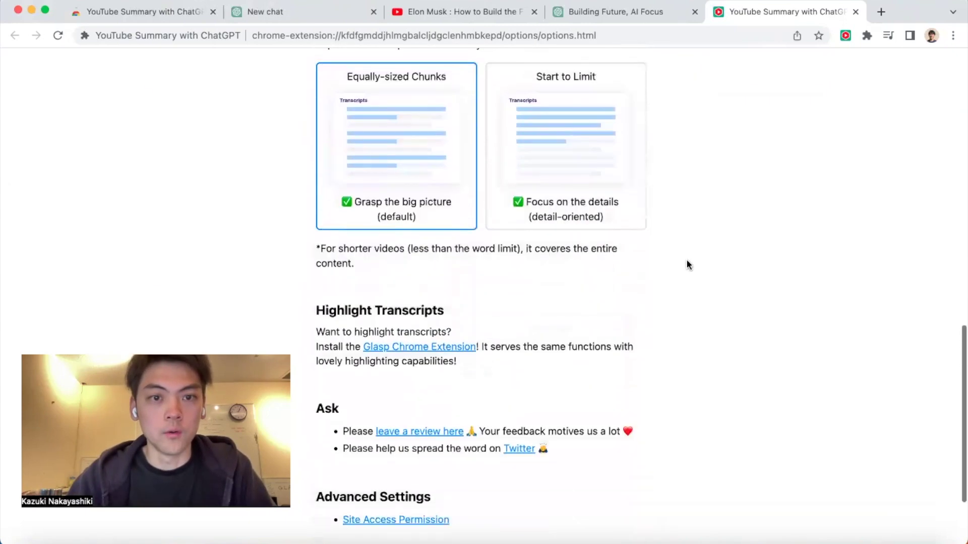
scroll(687, 266, "up", 10)
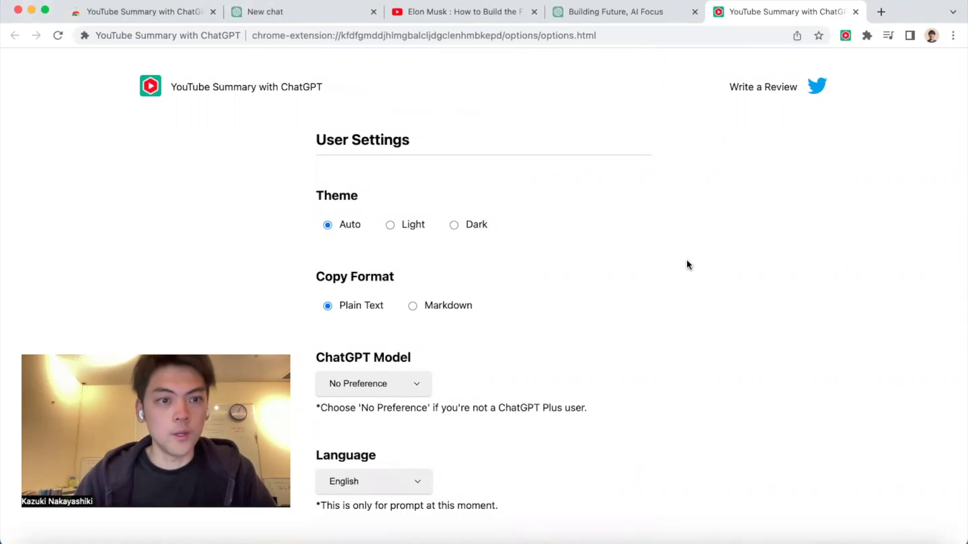
scroll(688, 263, "down", 10)
scroll(687, 263, "down", 3)
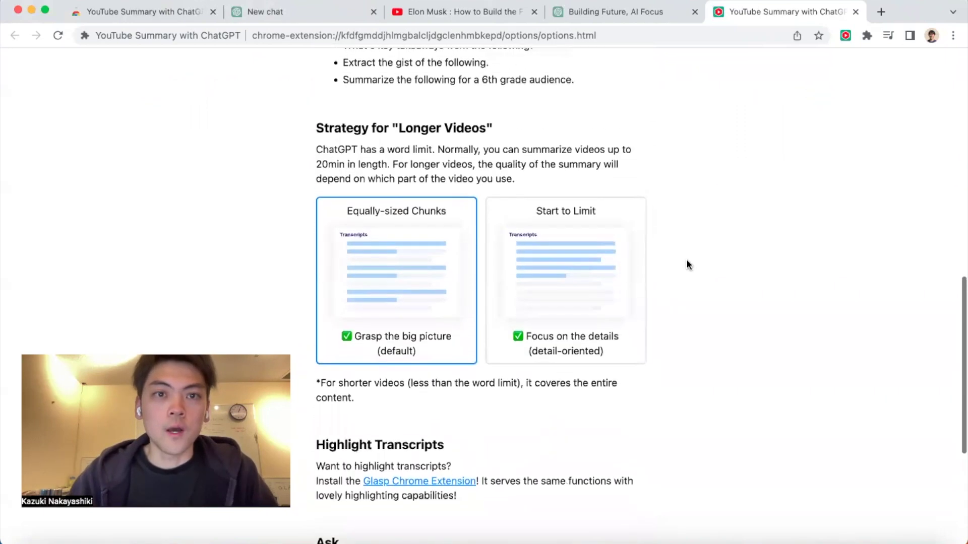
triple_click(330, 133)
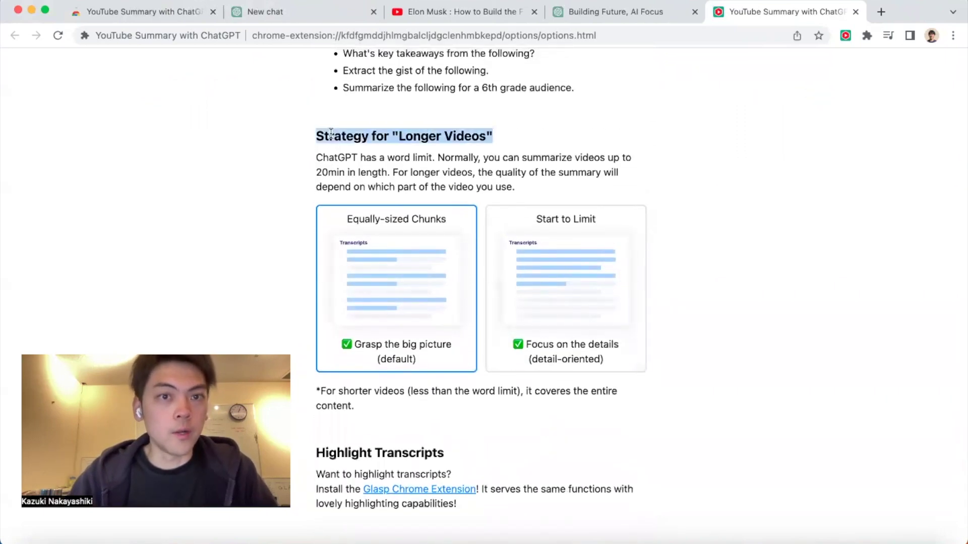
left_click(644, 133)
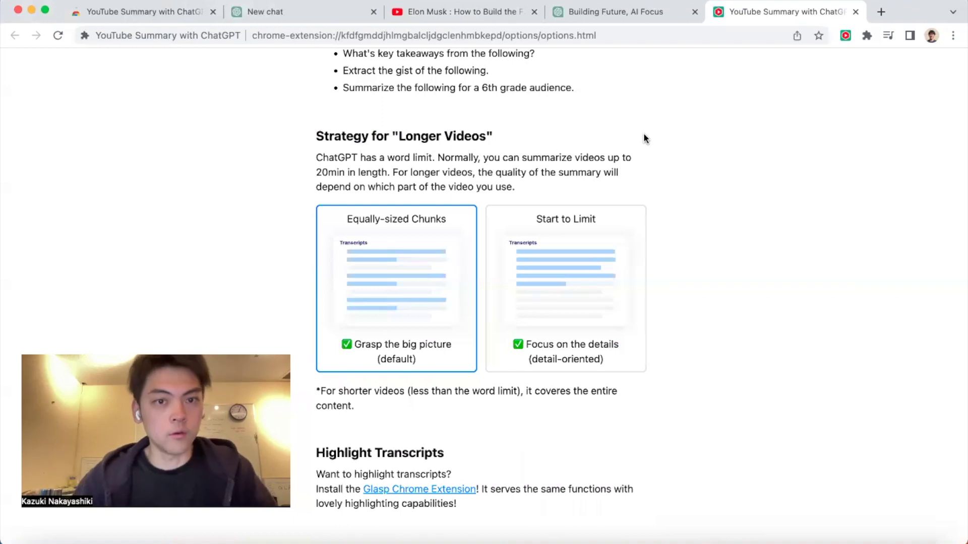